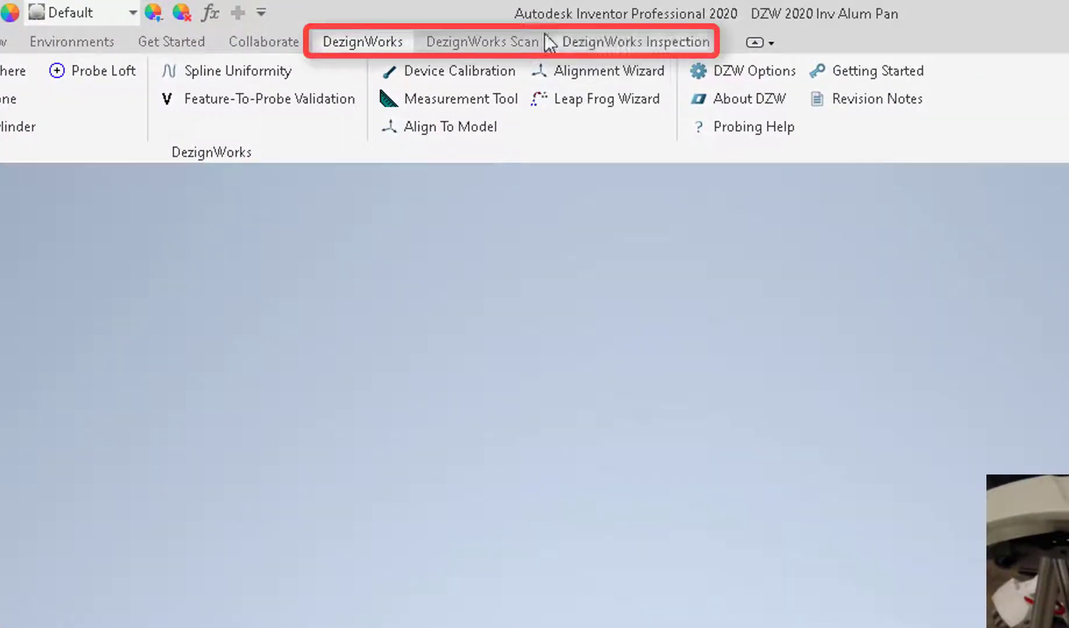
# Open the DezignWorks scan settings and set the mesh triangle size to 0.080 in.
pyautogui.click(494, 43)
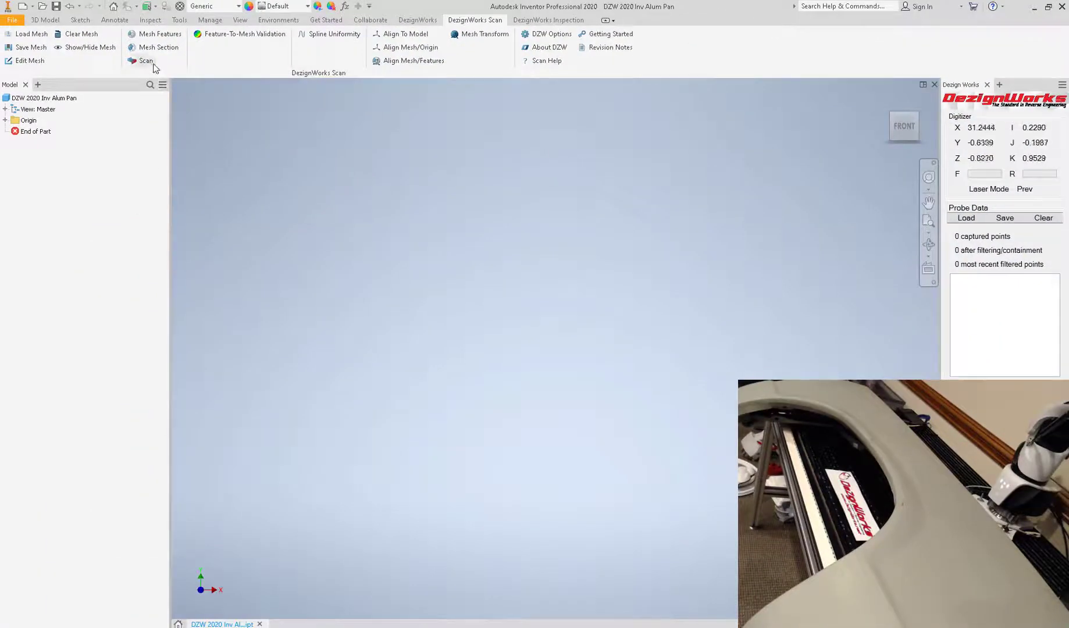
pyautogui.click(154, 64)
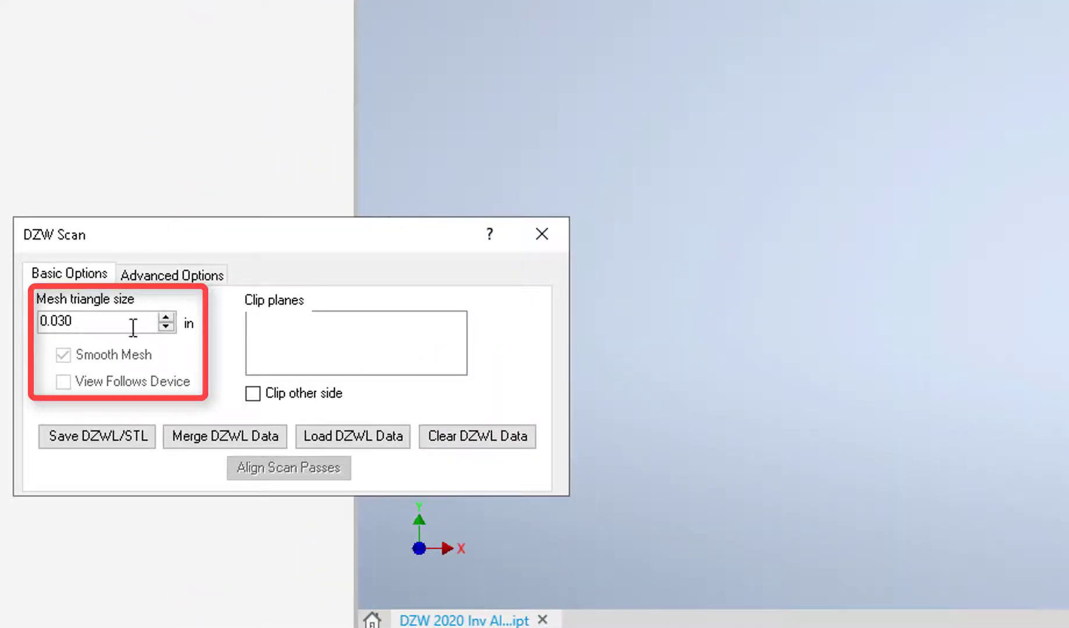
pyautogui.moveTo(122, 321); pyautogui.dragTo(27, 321)
pyautogui.write('.0')
pyautogui.click(152, 76)
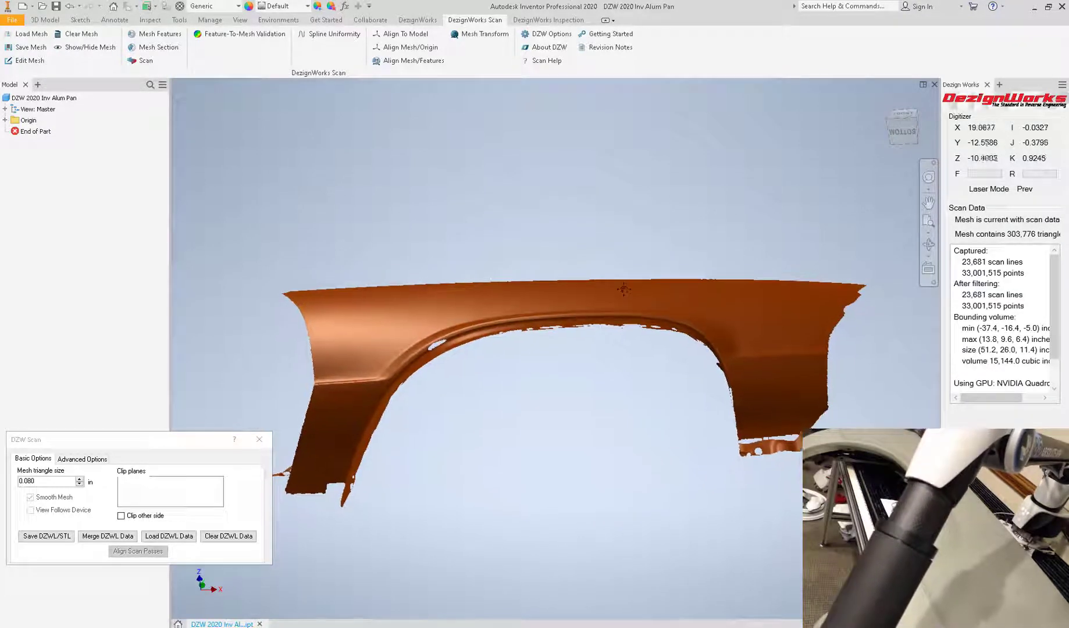
# Examine the scanned fender mesh from other angles, close up on its ragged, hole-filled end.
pyautogui.moveTo(624, 290); pyautogui.dragTo(597, 192, button='middle')
pyautogui.scroll(-3, 573, 253)
pyautogui.scroll(5, 573, 254)
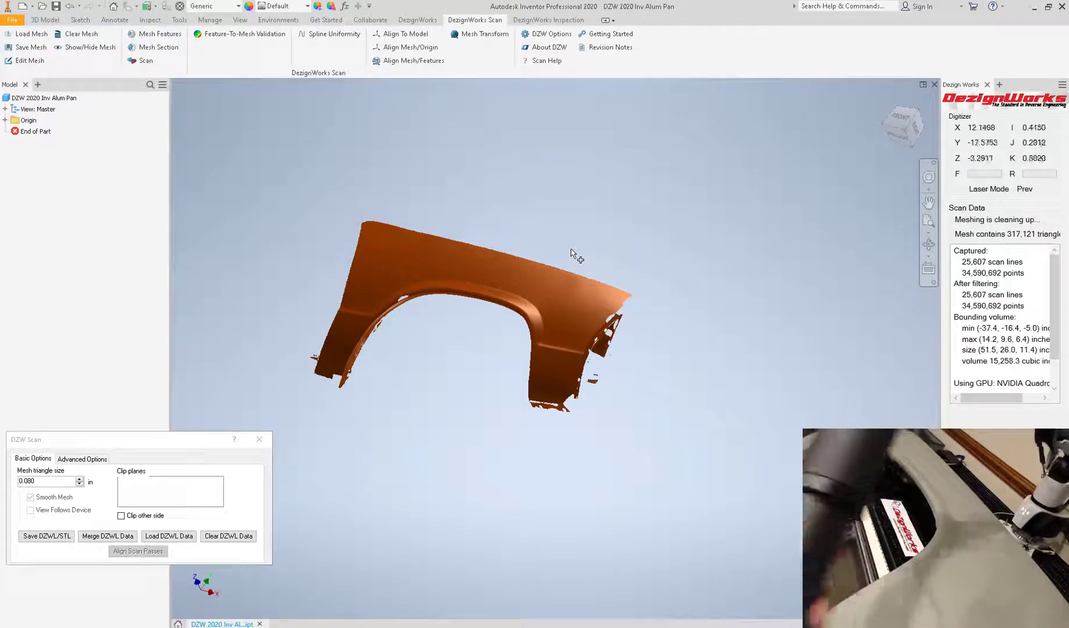
pyautogui.scroll(5, 597, 346)
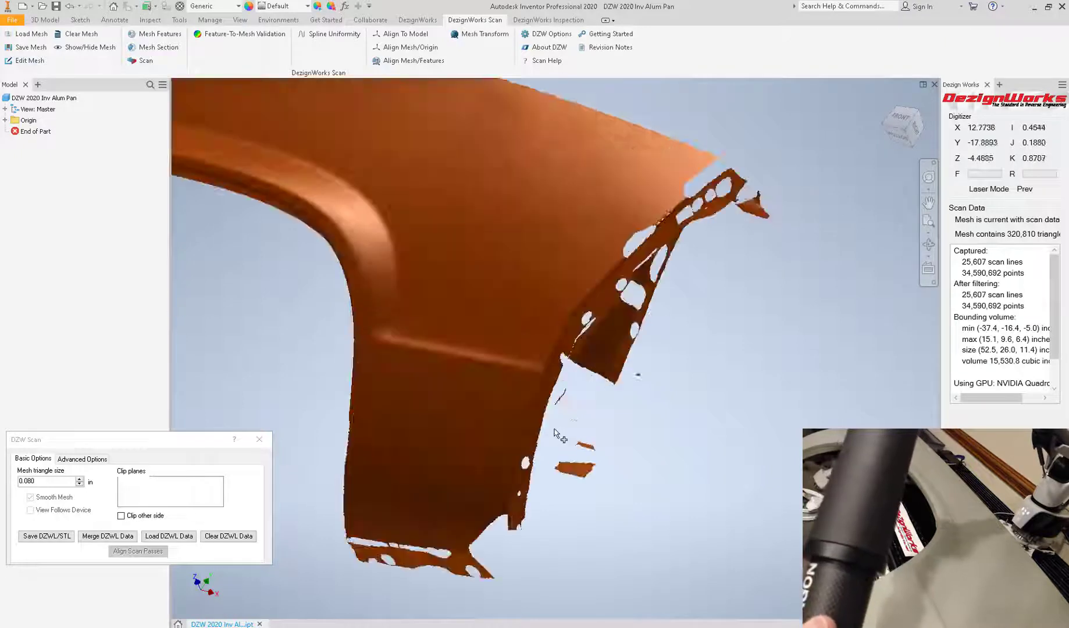
pyautogui.scroll(-2, 554, 428)
pyautogui.moveTo(554, 427); pyautogui.dragTo(554, 392, button='middle')
pyautogui.scroll(-3, 554, 390)
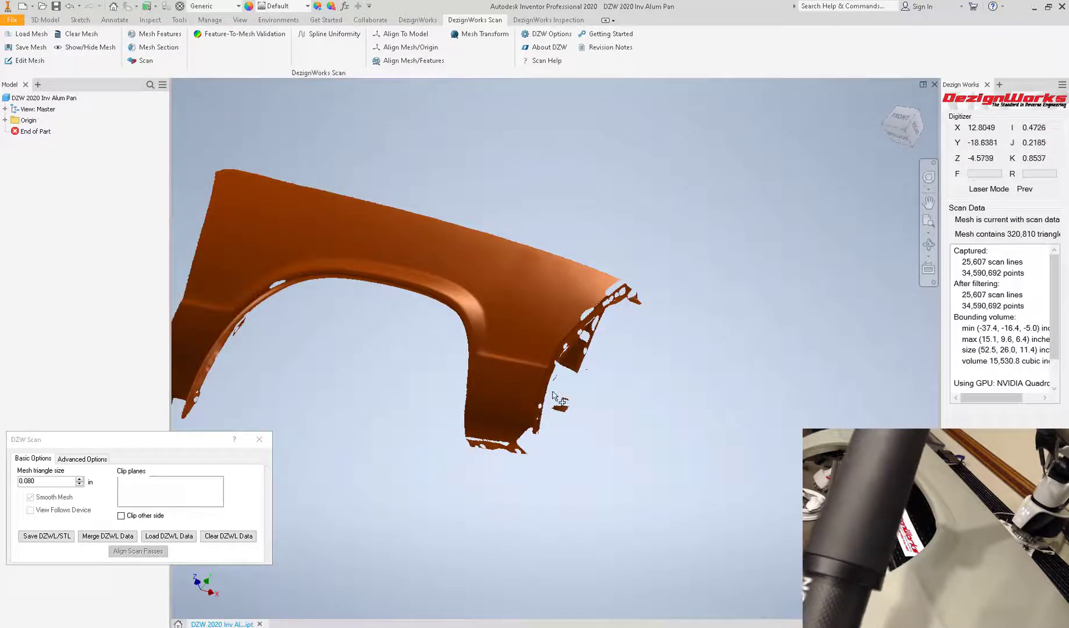
pyautogui.scroll(2, 561, 400)
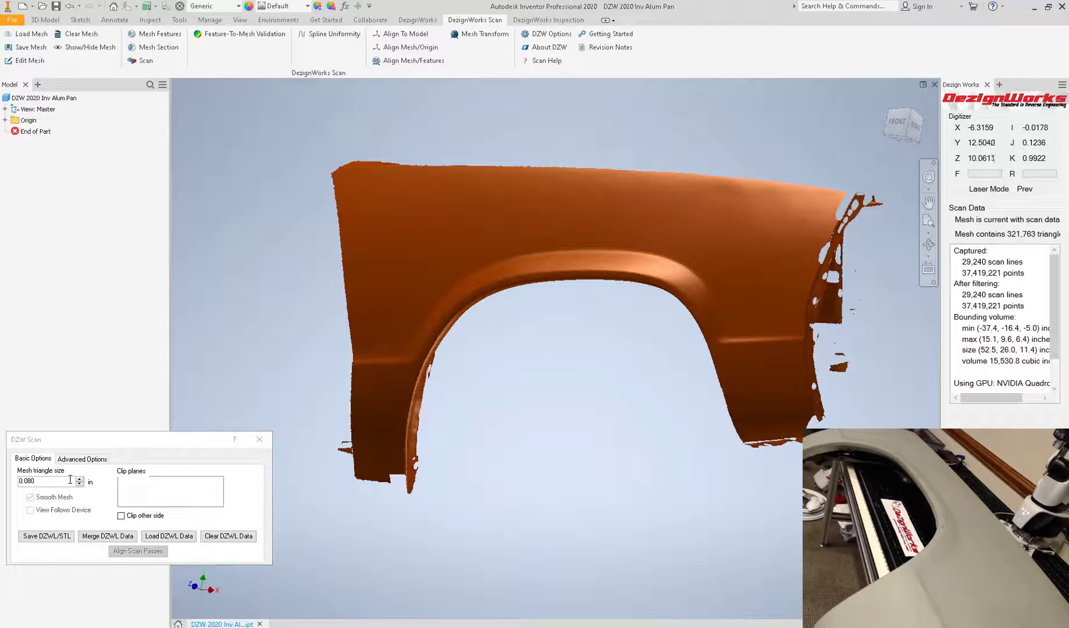
# End the scan and flood-select the fender's main side panel by normal for mesh feature extraction.
pyautogui.click(258, 441)
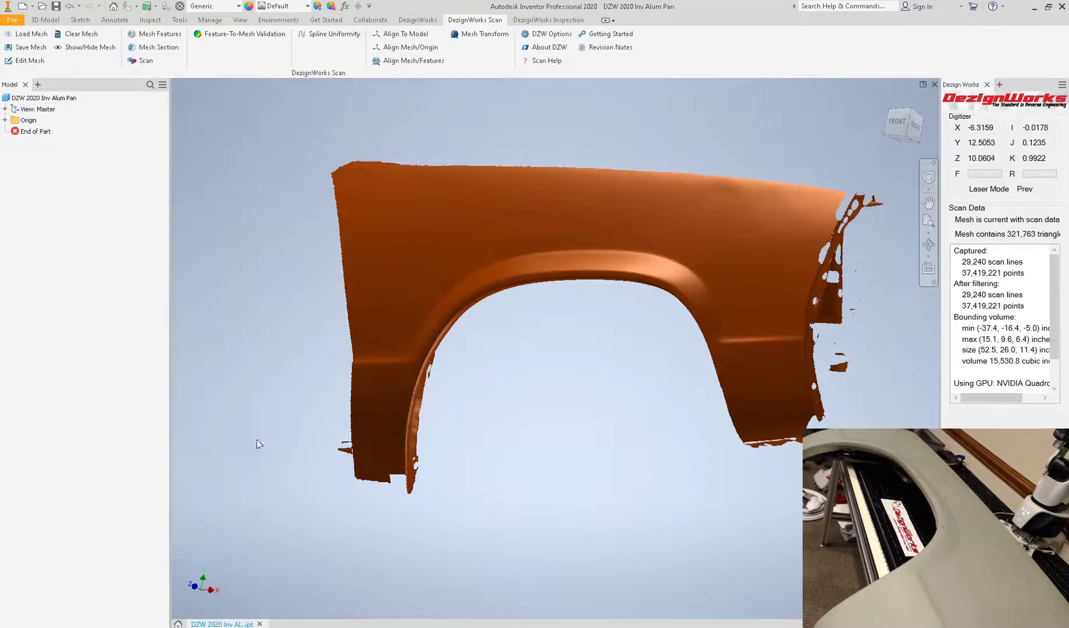
pyautogui.scroll(3, 258, 346)
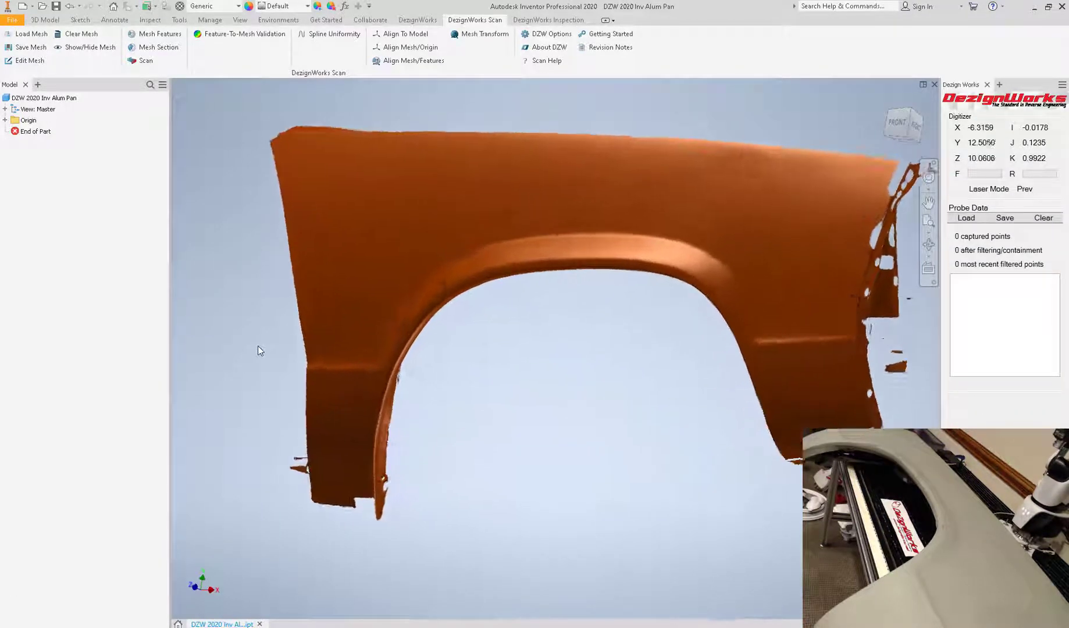
pyautogui.scroll(-1, 260, 351)
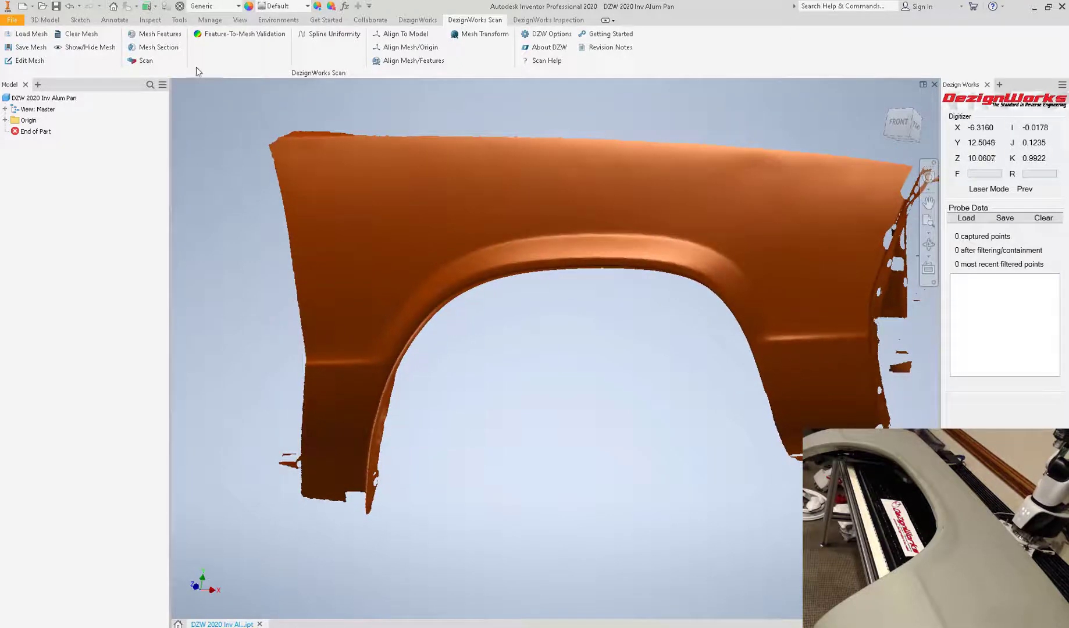
pyautogui.click(173, 42)
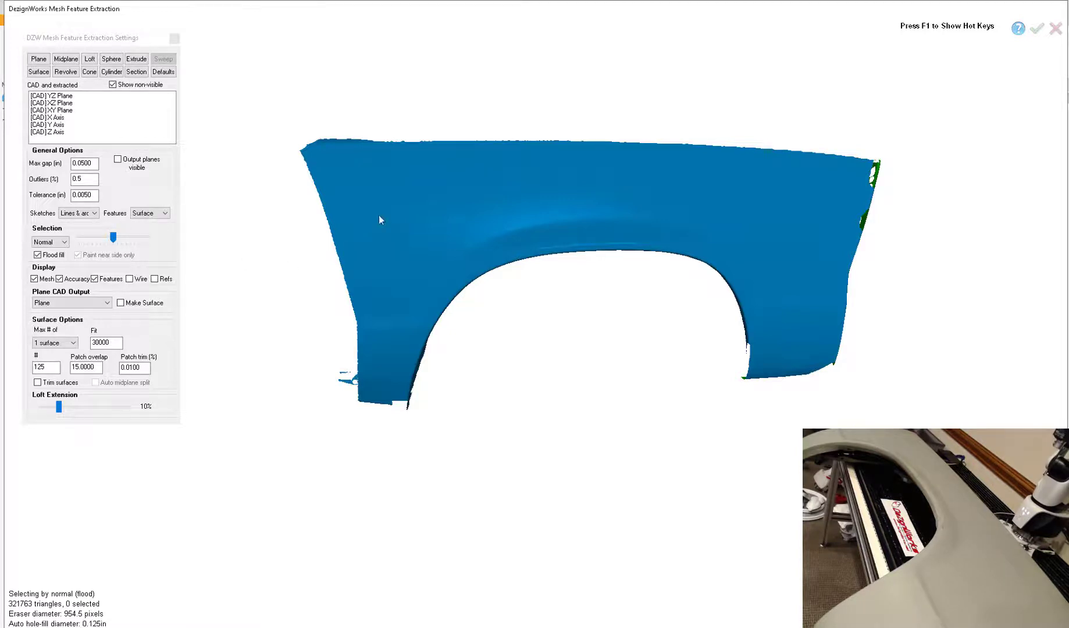
pyautogui.moveTo(396, 175); pyautogui.dragTo(383, 281)
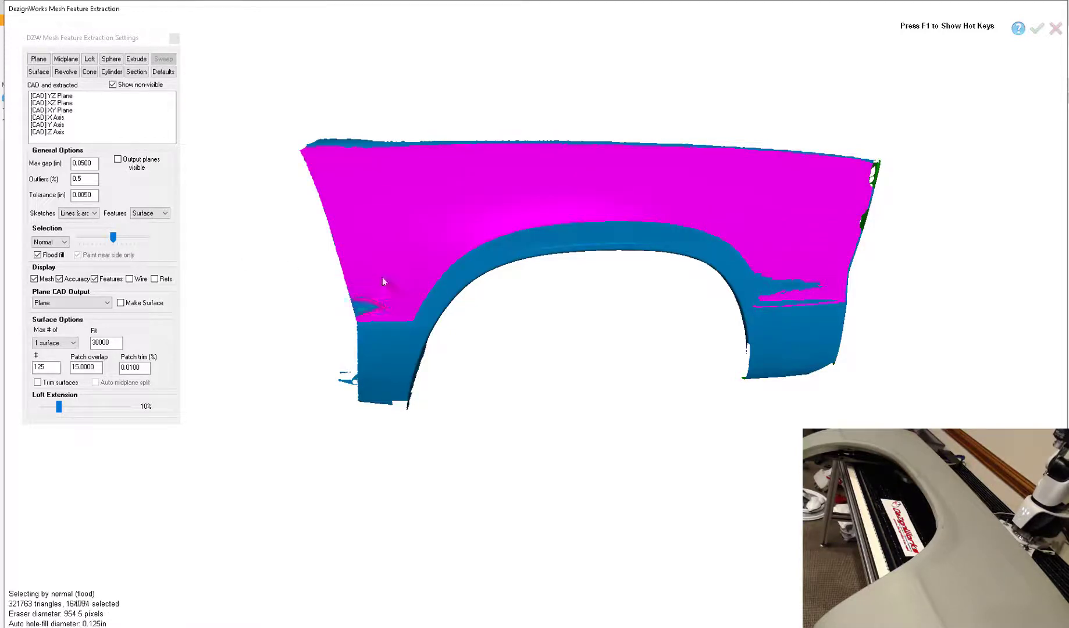
pyautogui.click(789, 273)
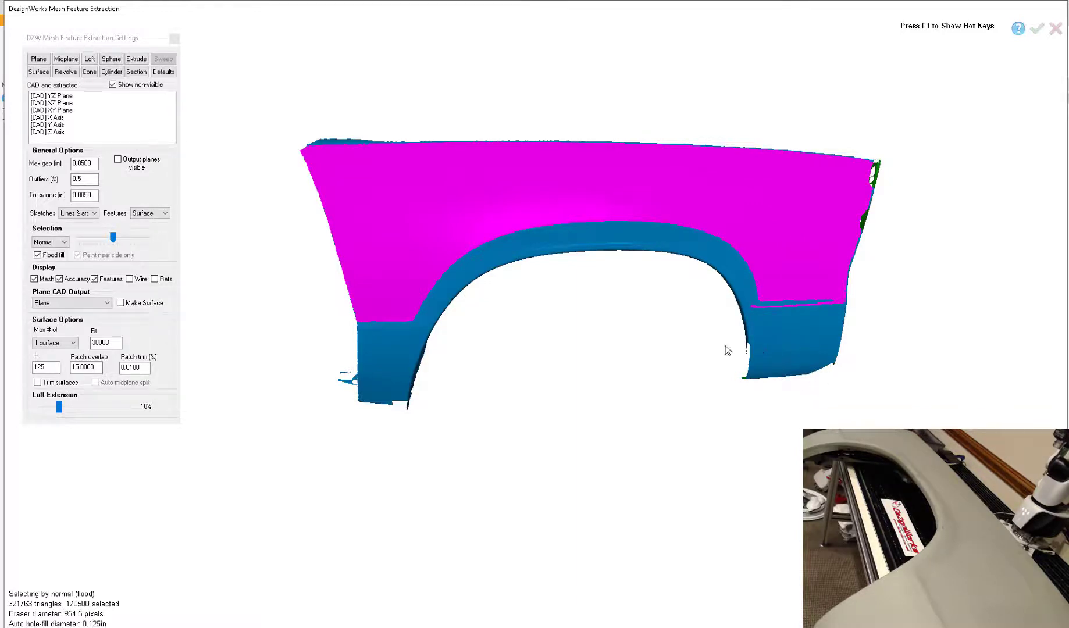
# Remove the stray strip along the panel's lower crease from the selection with the brush, returning to normal-based selection.
pyautogui.moveTo(726, 349); pyautogui.dragTo(647, 379, button='middle')
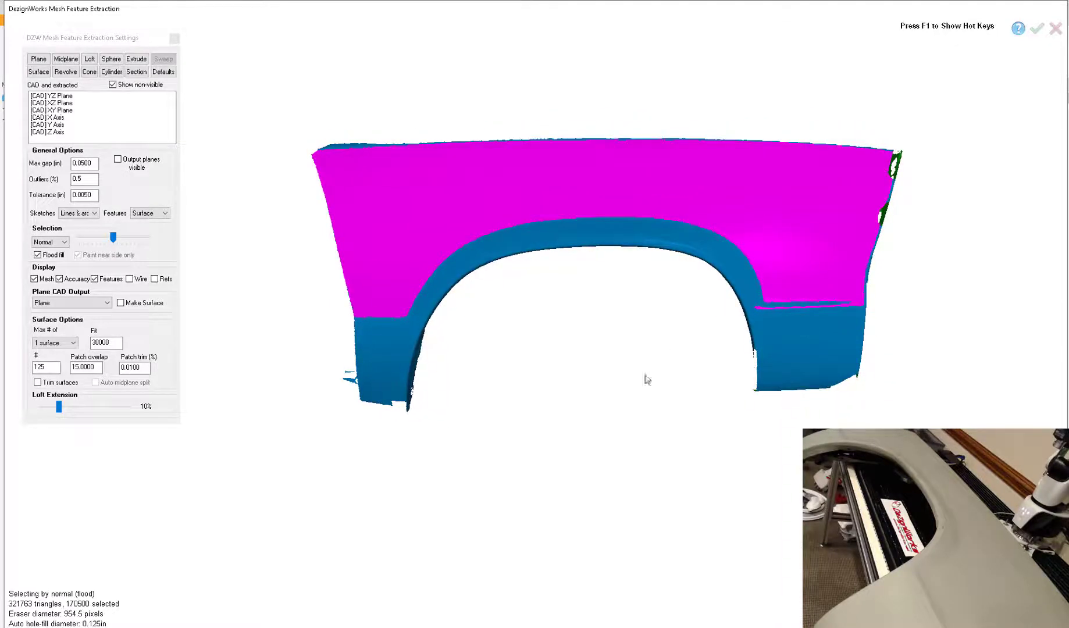
pyautogui.press('b')
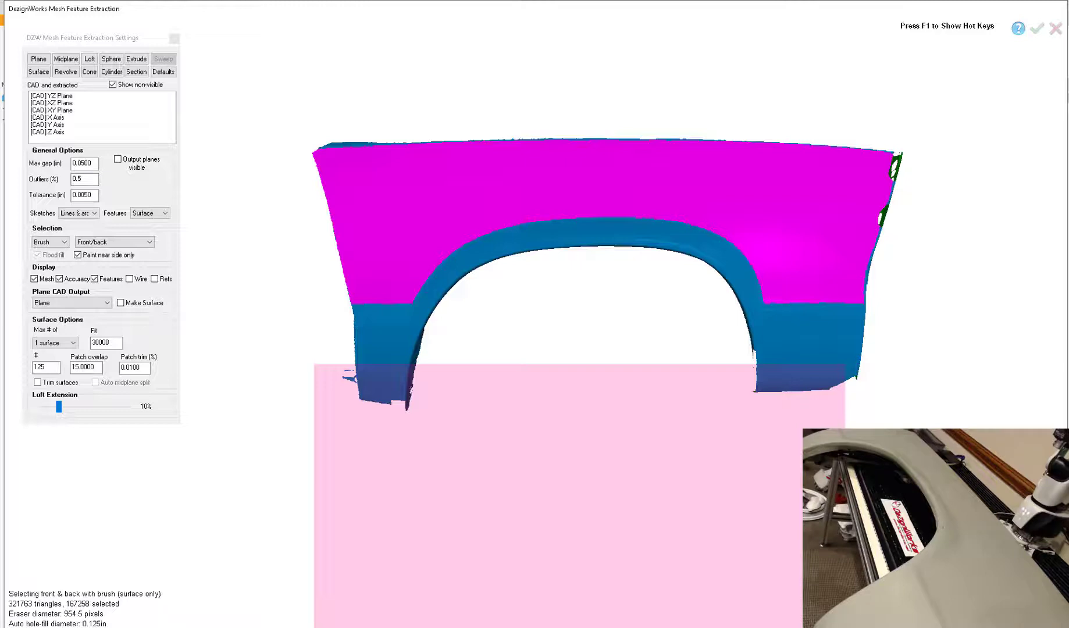
pyautogui.press('n')
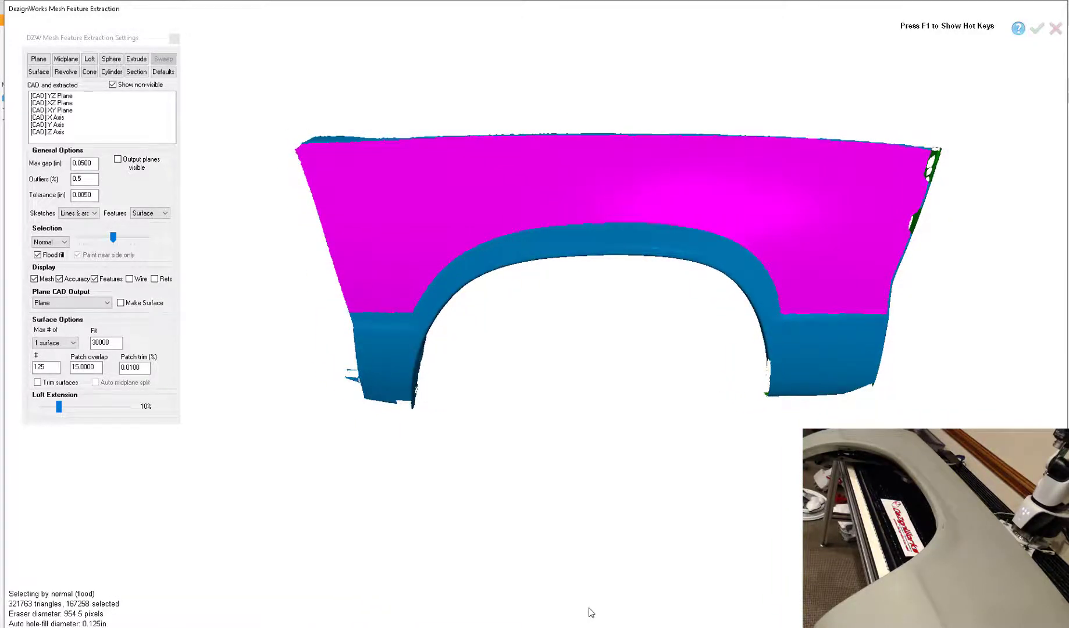
# Fit a loft surface to the selected panel, check its deviation from the mesh, and output it to the part.
pyautogui.click(91, 71)
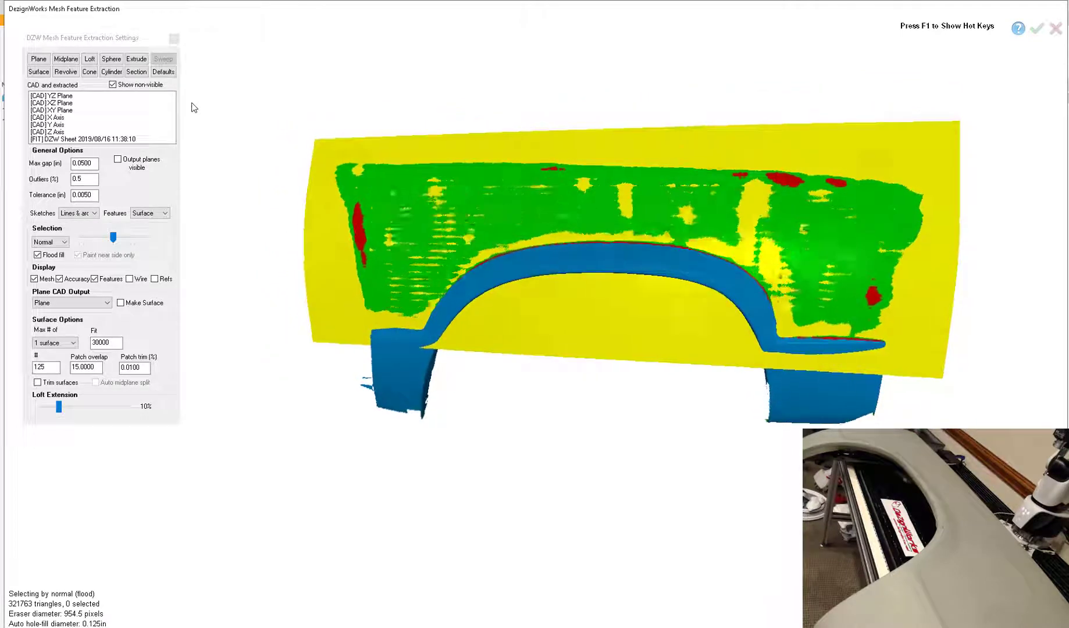
pyautogui.moveTo(404, 193)
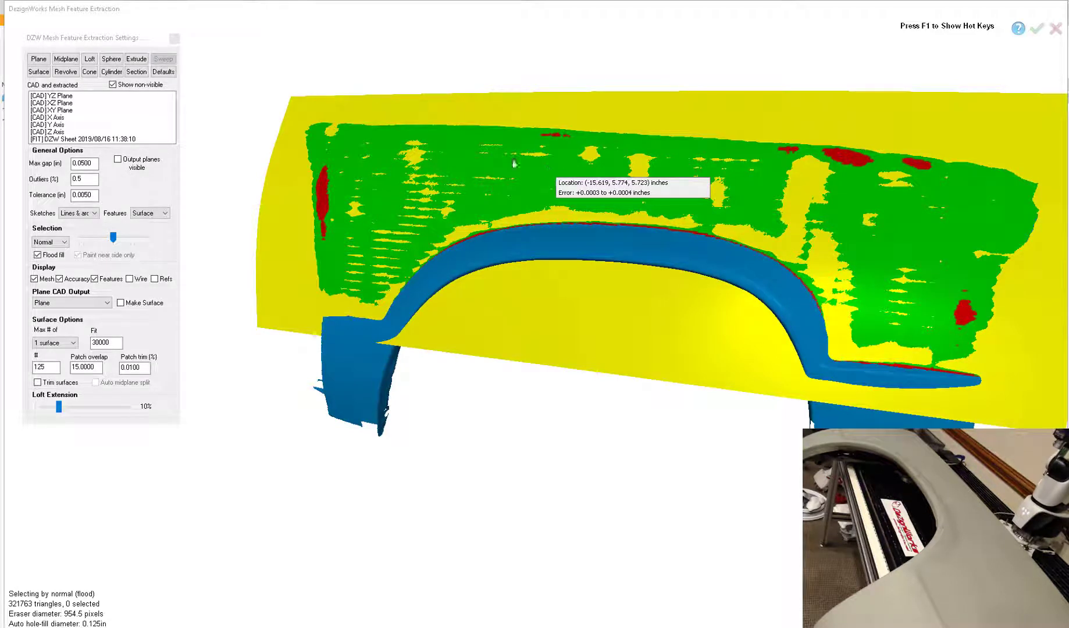
pyautogui.moveTo(323, 217)
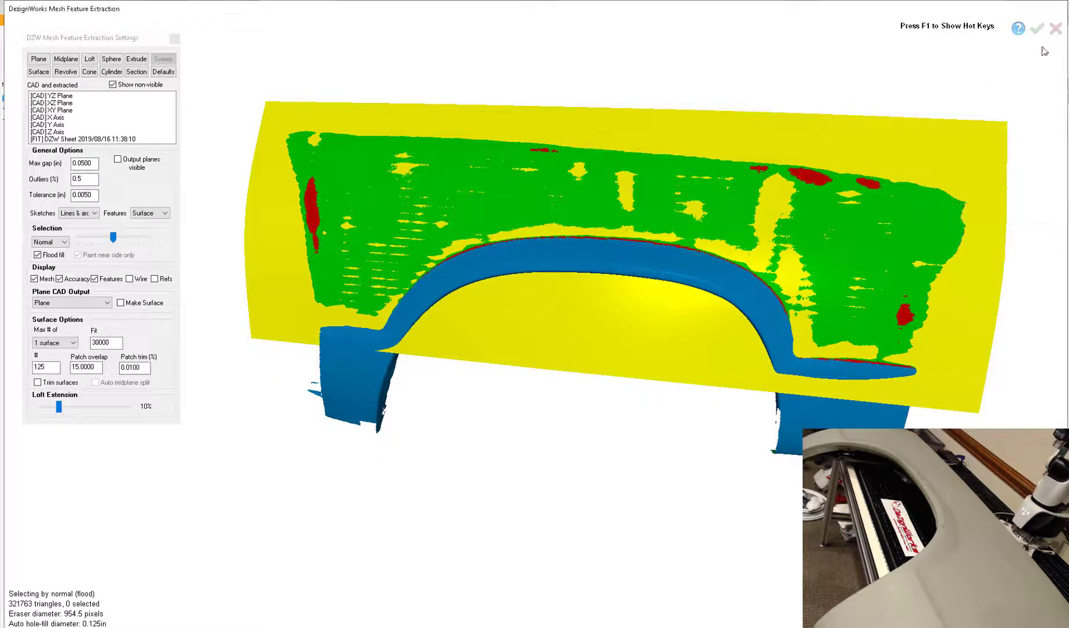
pyautogui.click(1035, 30)
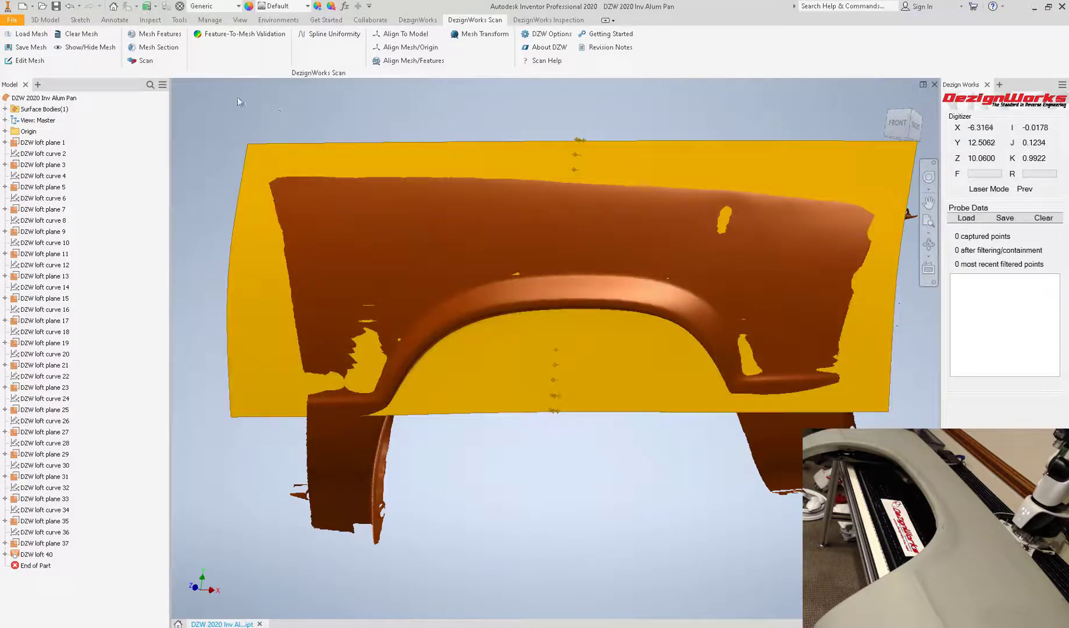
# Run Feature-To-Mesh Validation on the loft surface and visualize its errors as a color map.
pyautogui.click(232, 35)
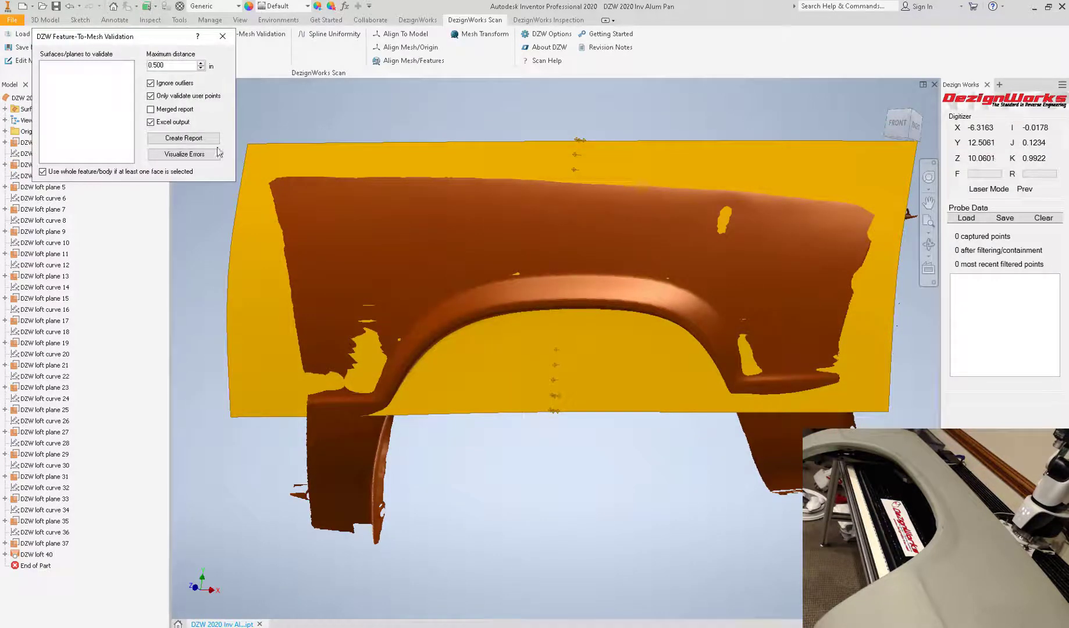
pyautogui.click(262, 266)
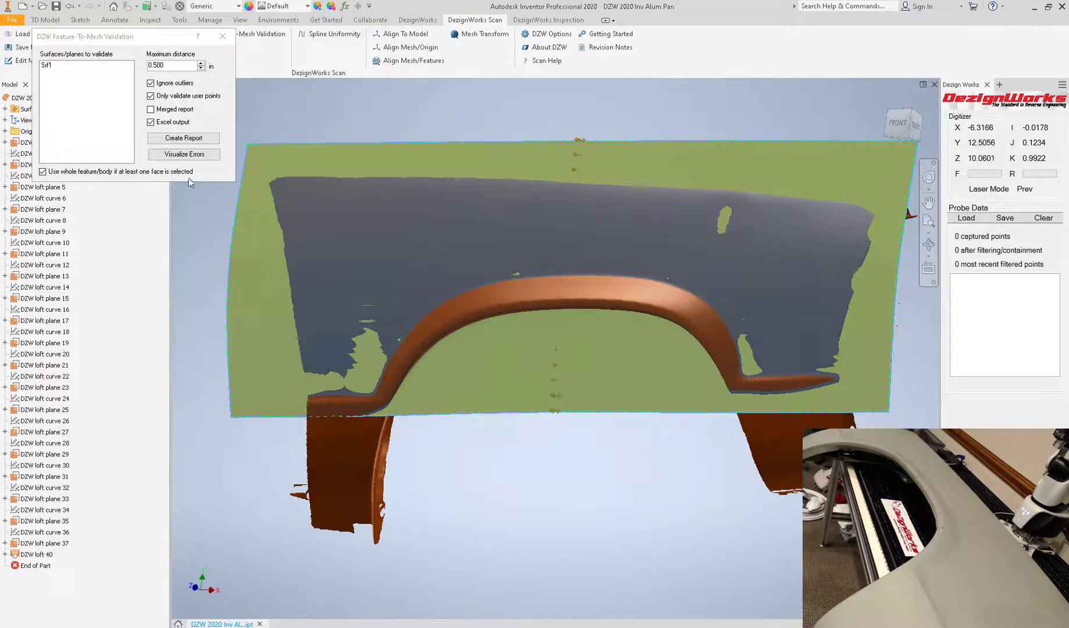
pyautogui.click(185, 154)
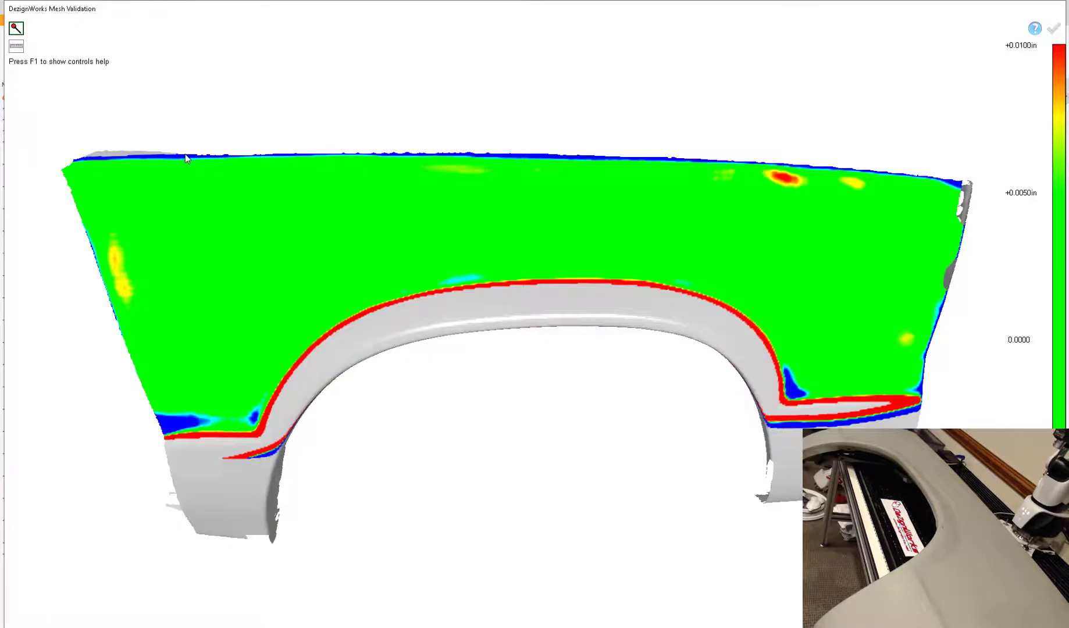
pyautogui.scroll(3, 321, 261)
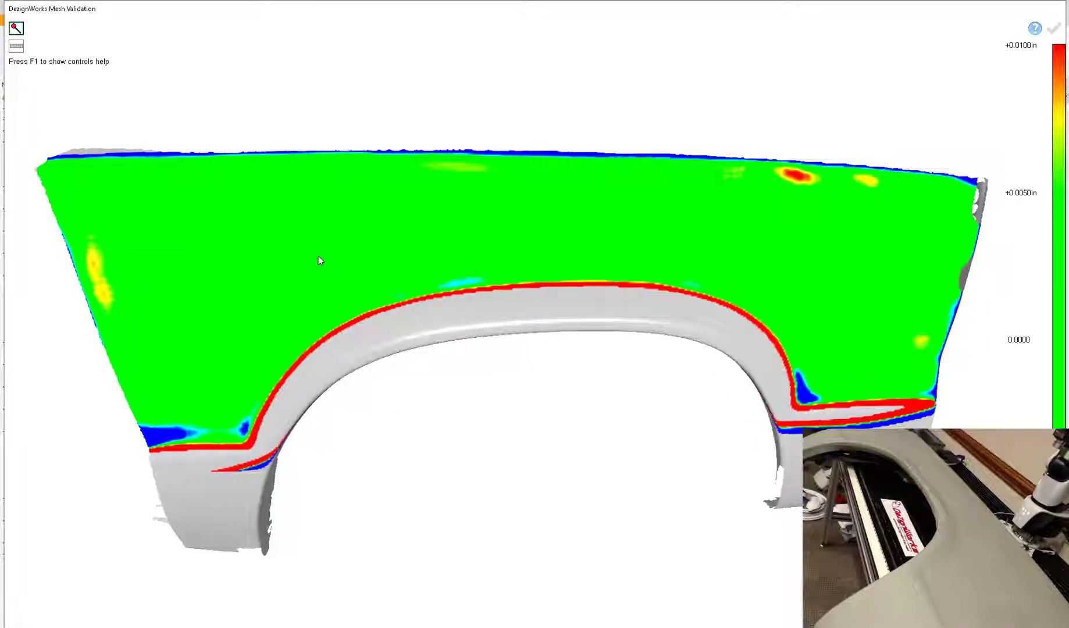
pyautogui.moveTo(318, 255); pyautogui.dragTo(318, 248, button='middle')
pyautogui.moveTo(319, 243)
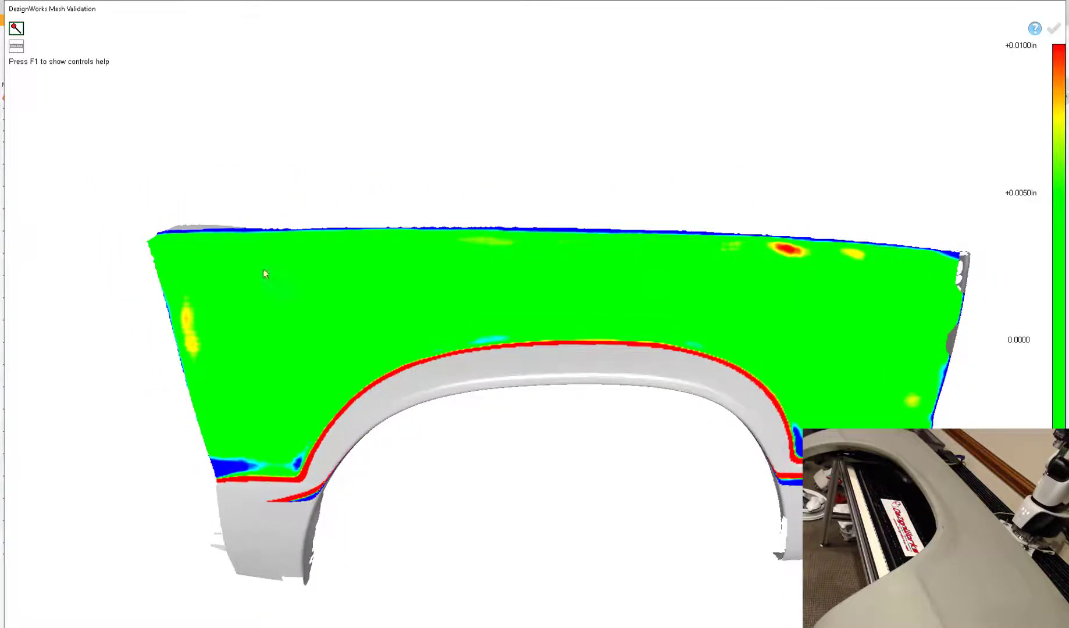
# Label the surface error at six points in a row along the upper part of the side panel.
pyautogui.click(263, 267)
pyautogui.click(376, 267)
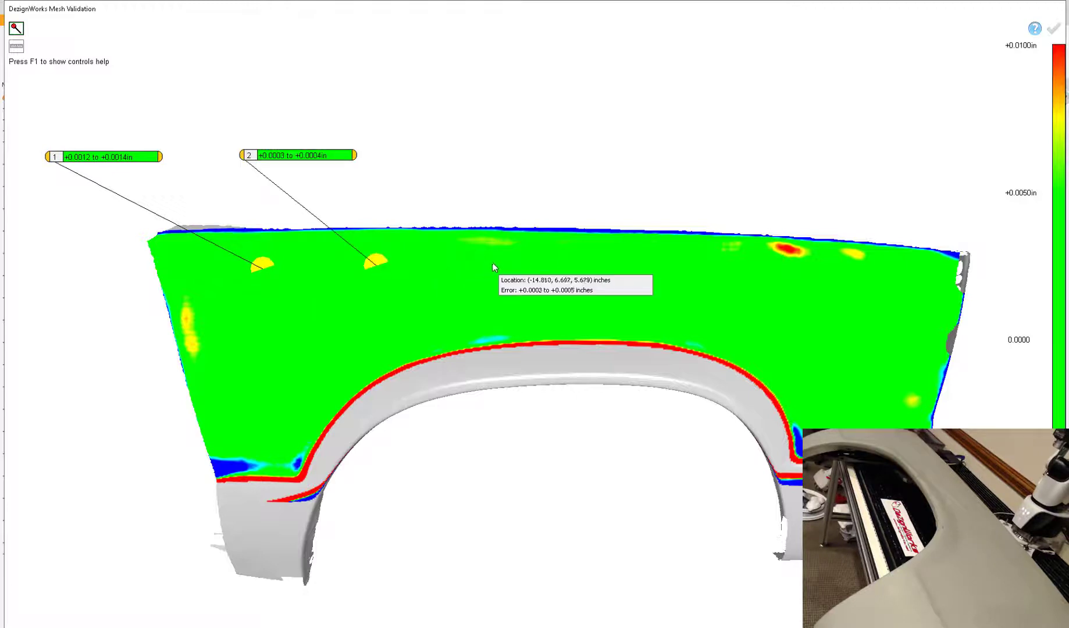
pyautogui.click(490, 261)
pyautogui.click(549, 257)
pyautogui.click(662, 256)
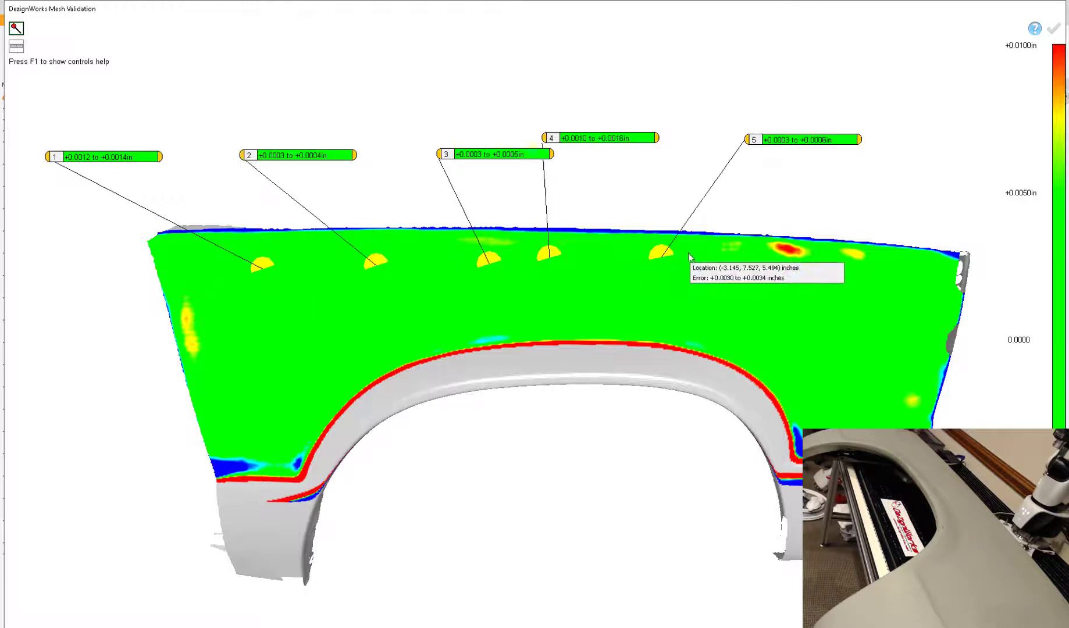
pyautogui.click(688, 252)
# Label the surface error at eight more points in a second row across the panel above the wheel arch.
pyautogui.click(914, 293)
pyautogui.click(864, 307)
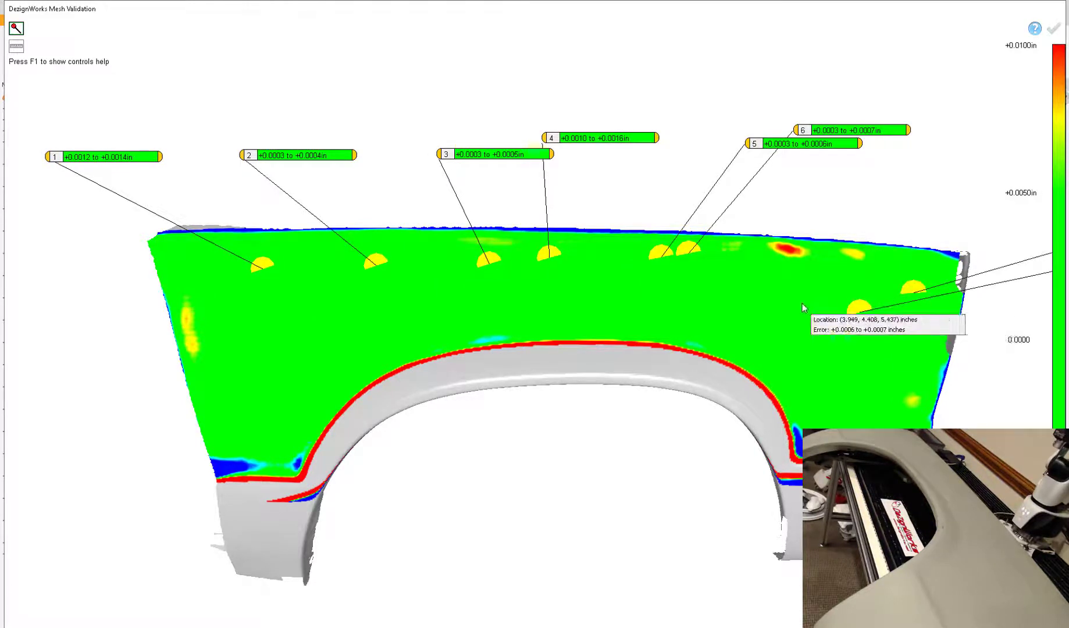
pyautogui.click(803, 302)
pyautogui.moveTo(803, 302); pyautogui.dragTo(716, 293, button='middle')
pyautogui.click(722, 292)
pyautogui.click(645, 295)
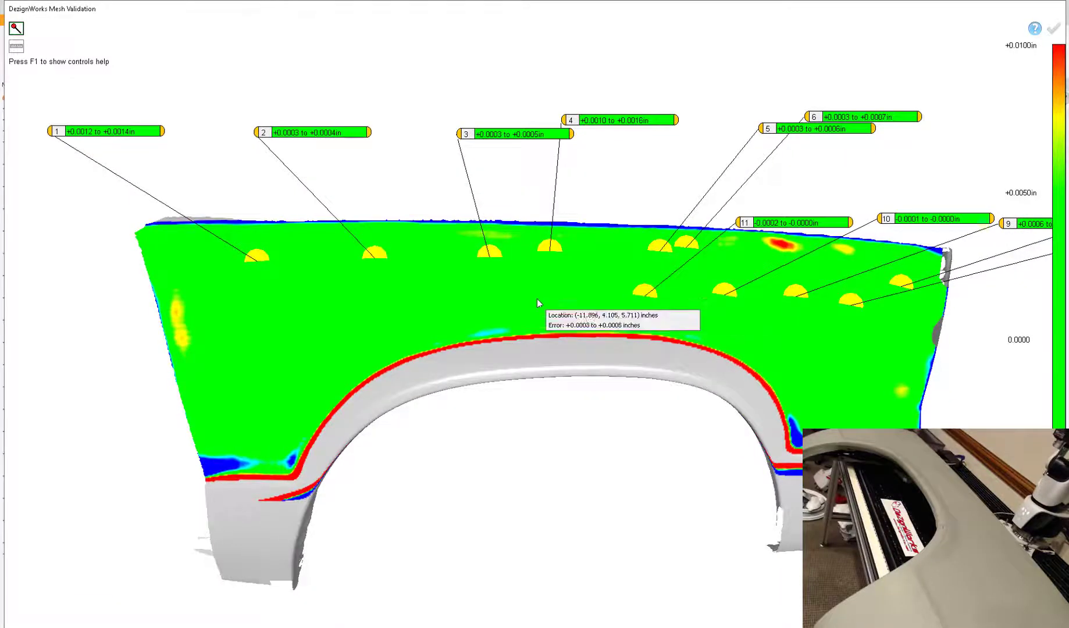
pyautogui.click(536, 295)
pyautogui.click(406, 302)
pyautogui.click(315, 303)
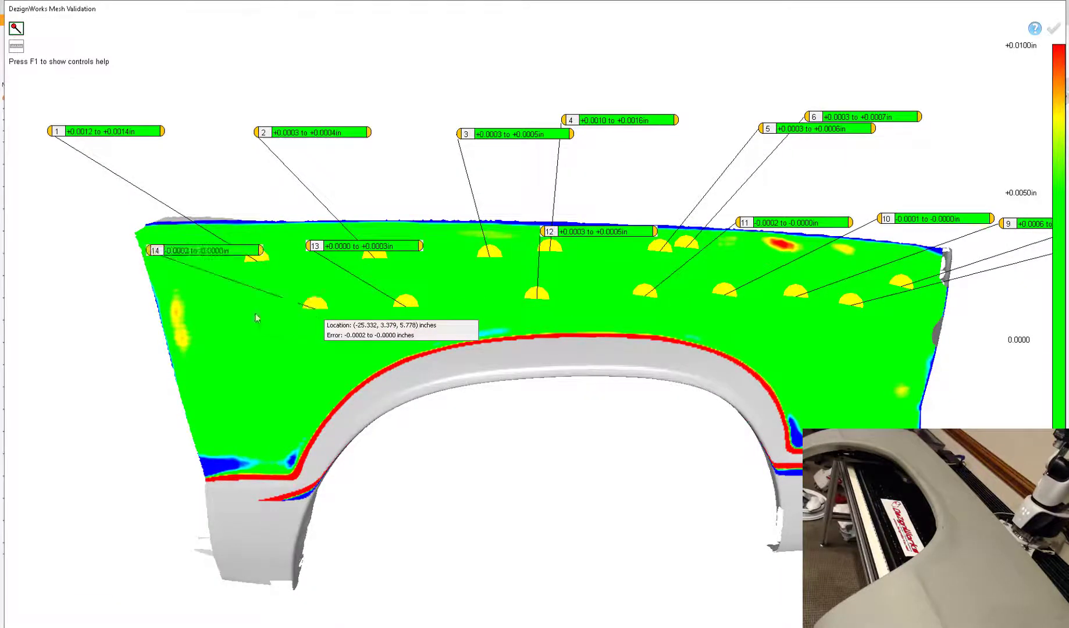
# Label the error on the yellow patch at the panel's end and on the yellow and red spots near the upper edge.
pyautogui.click(175, 314)
pyautogui.moveTo(175, 314); pyautogui.dragTo(238, 304, button='middle')
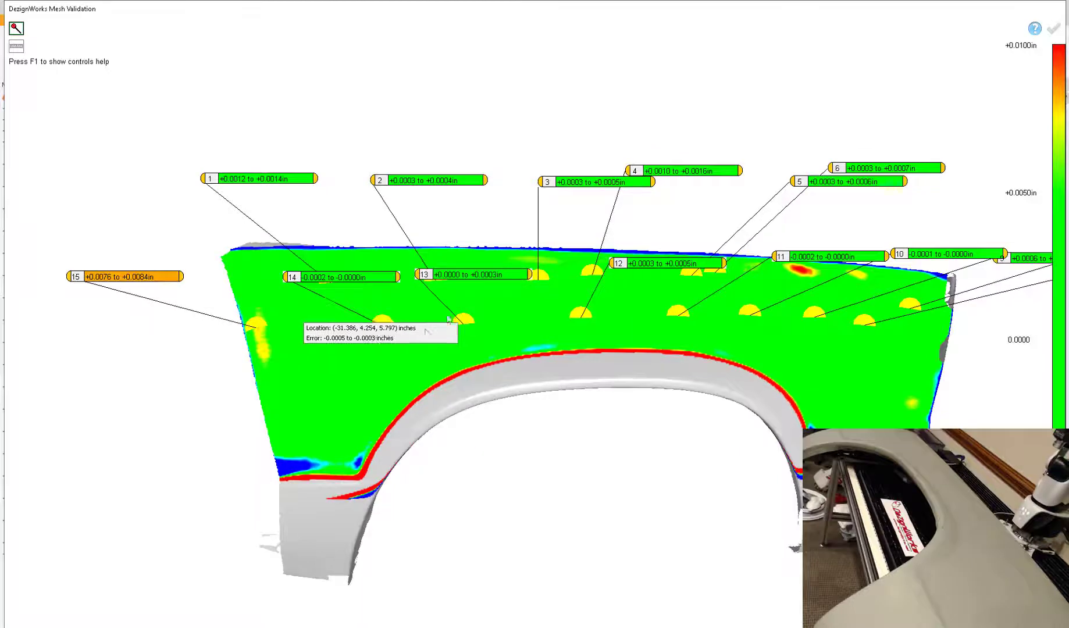
pyautogui.moveTo(832, 291); pyautogui.dragTo(773, 287, button='middle')
pyautogui.click(842, 271)
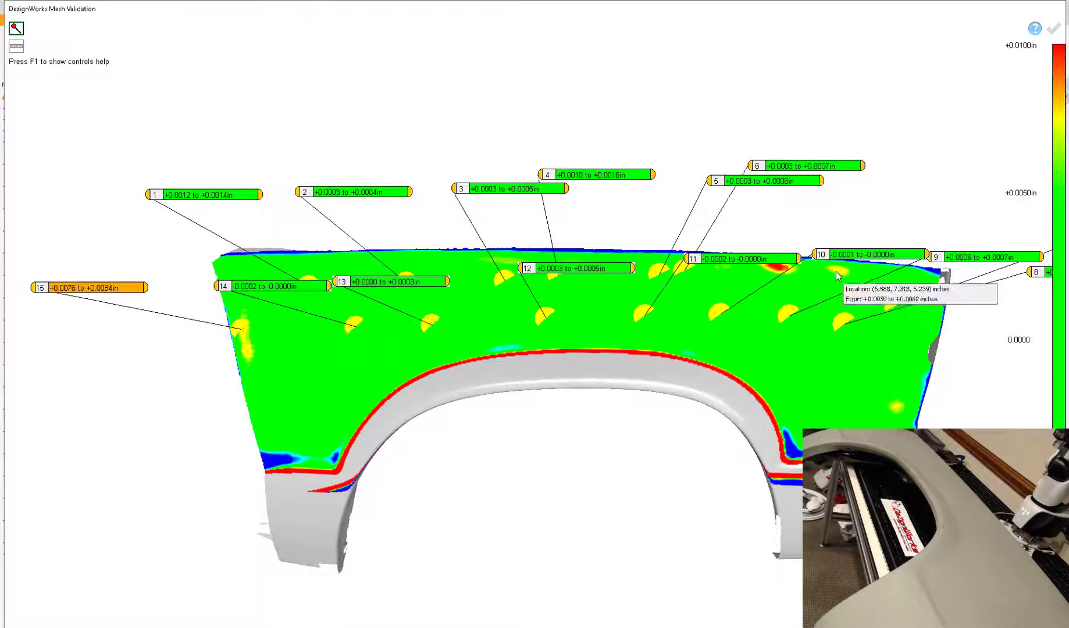
pyautogui.moveTo(842, 271); pyautogui.dragTo(743, 286, button='middle')
pyautogui.click(769, 273)
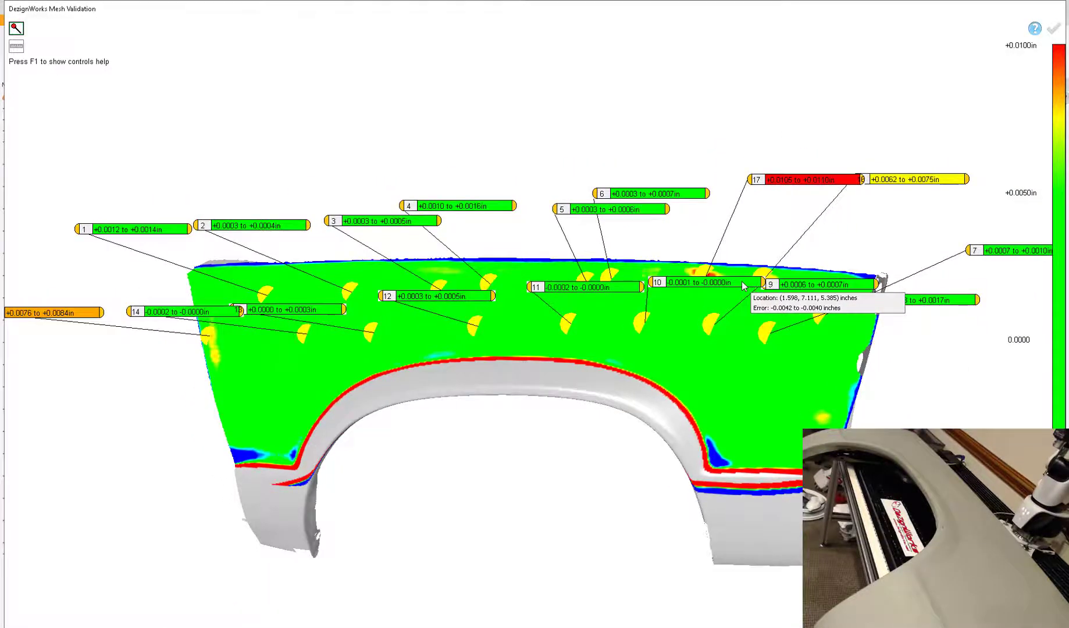
# Label the surface error at a point on the lower panel area beside the wheel arch.
pyautogui.press('s')
pyautogui.click(559, 363)
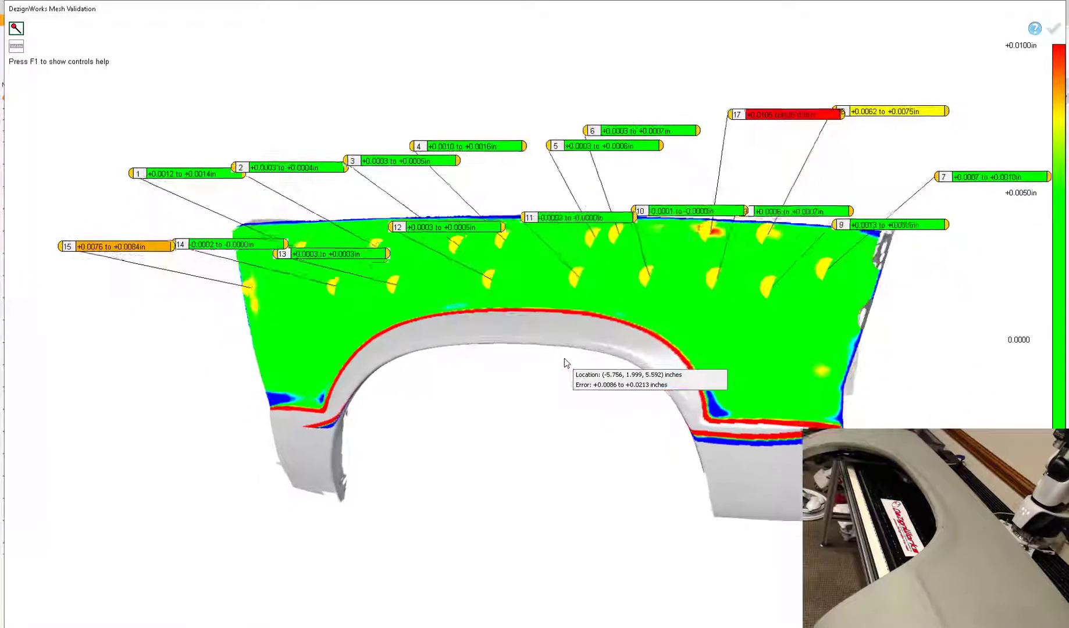
pyautogui.click(763, 358)
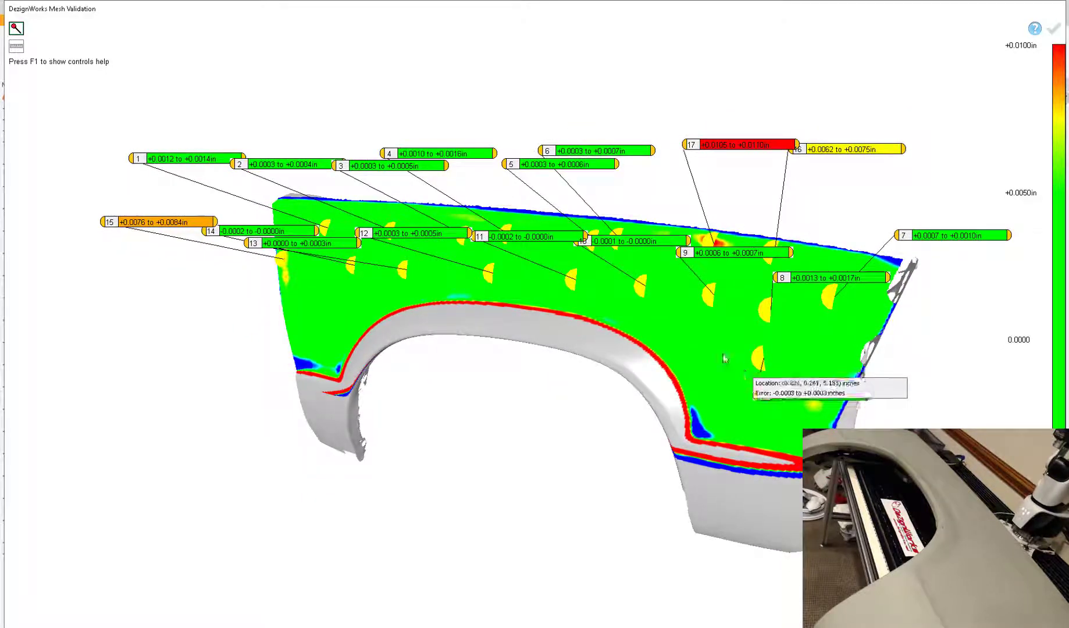
# Label the surface error at one point on each side of the wheel arch and capture a snapshot of the labelled error map.
pyautogui.click(722, 355)
pyautogui.click(343, 335)
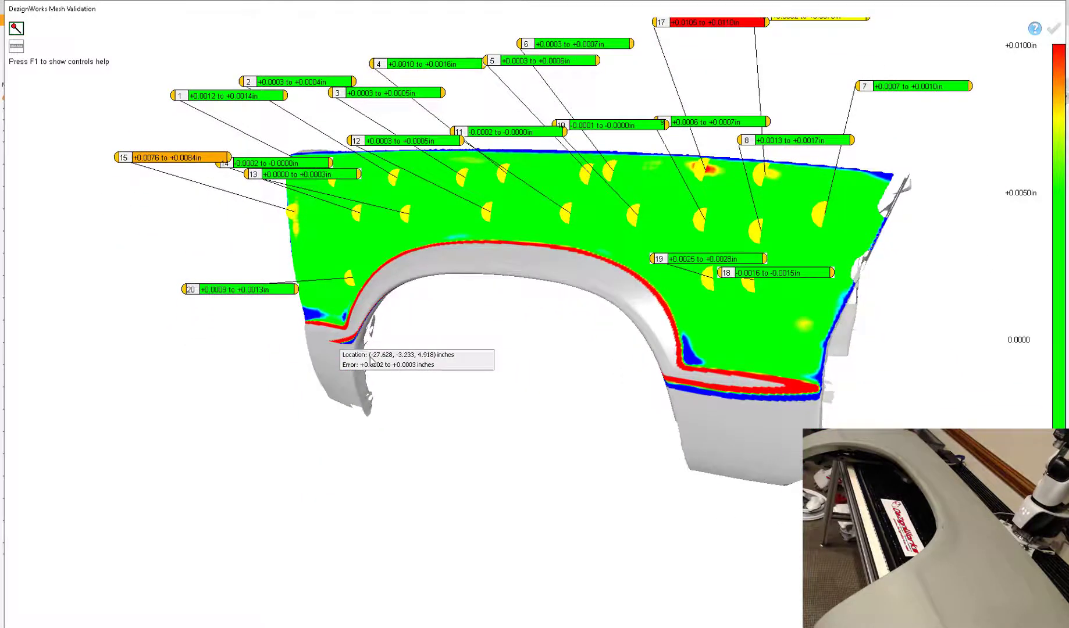
pyautogui.press('s')
pyautogui.click(557, 365)
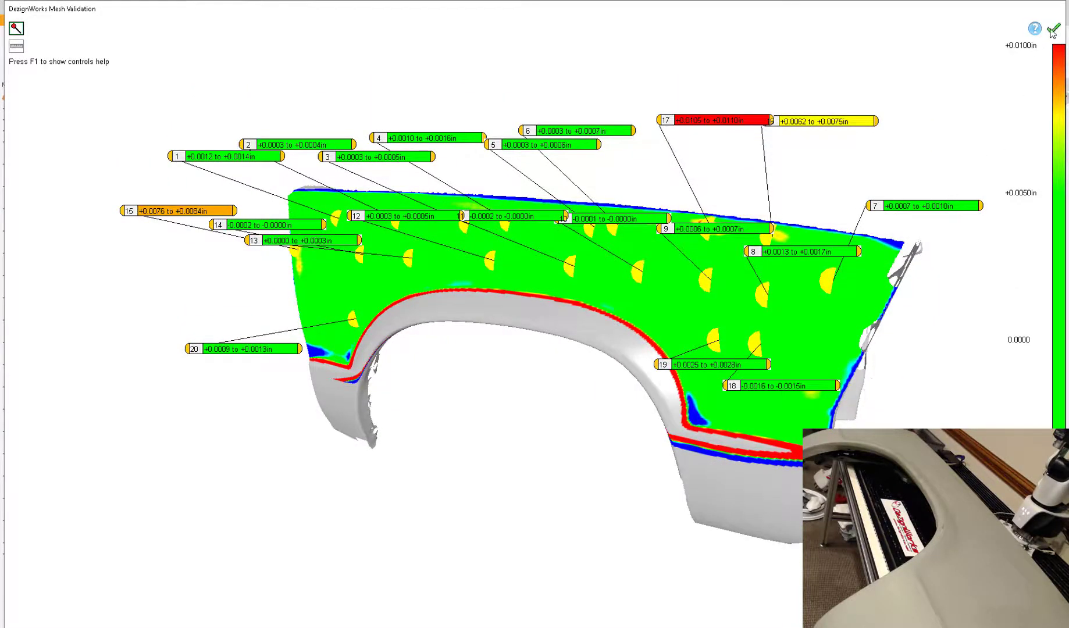
pyautogui.click(1053, 30)
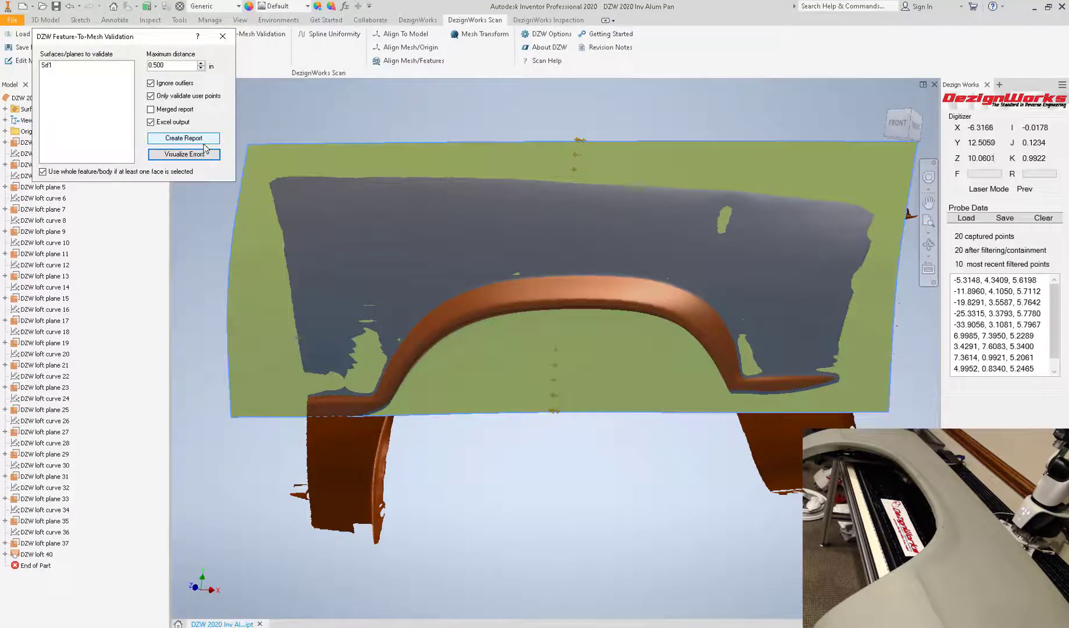
# Create the Excel inspection report for the labelled points and review its data sheet and both snapshot sheets.
pyautogui.click(184, 139)
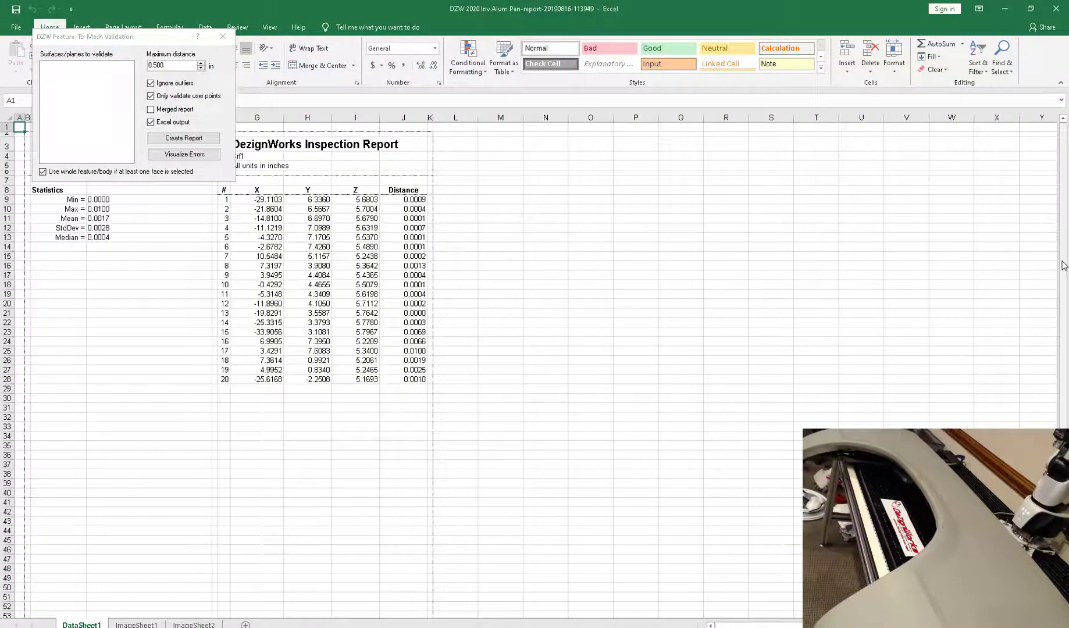
pyautogui.moveTo(1063, 264); pyautogui.dragTo(1067, 401)
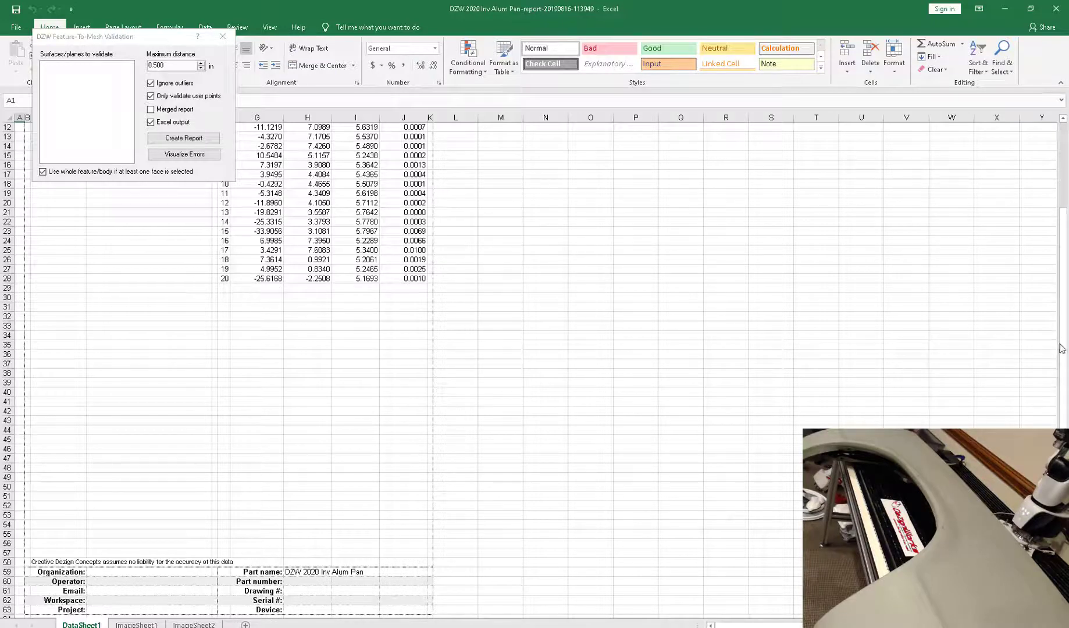
pyautogui.moveTo(1062, 348); pyautogui.dragTo(1061, 300)
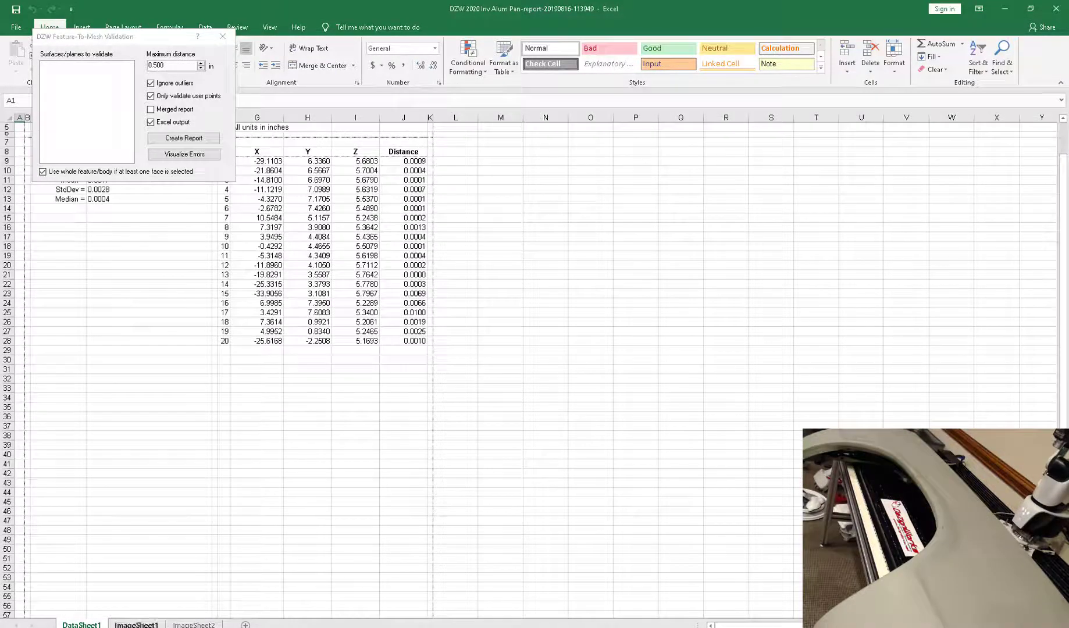
pyautogui.click(136, 625)
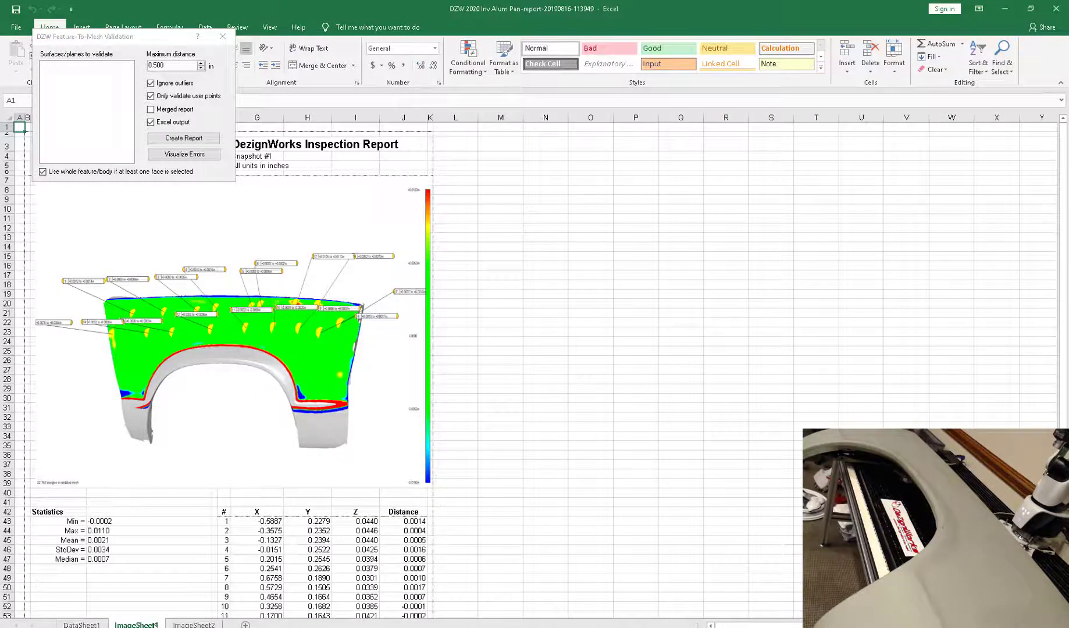
pyautogui.click(191, 625)
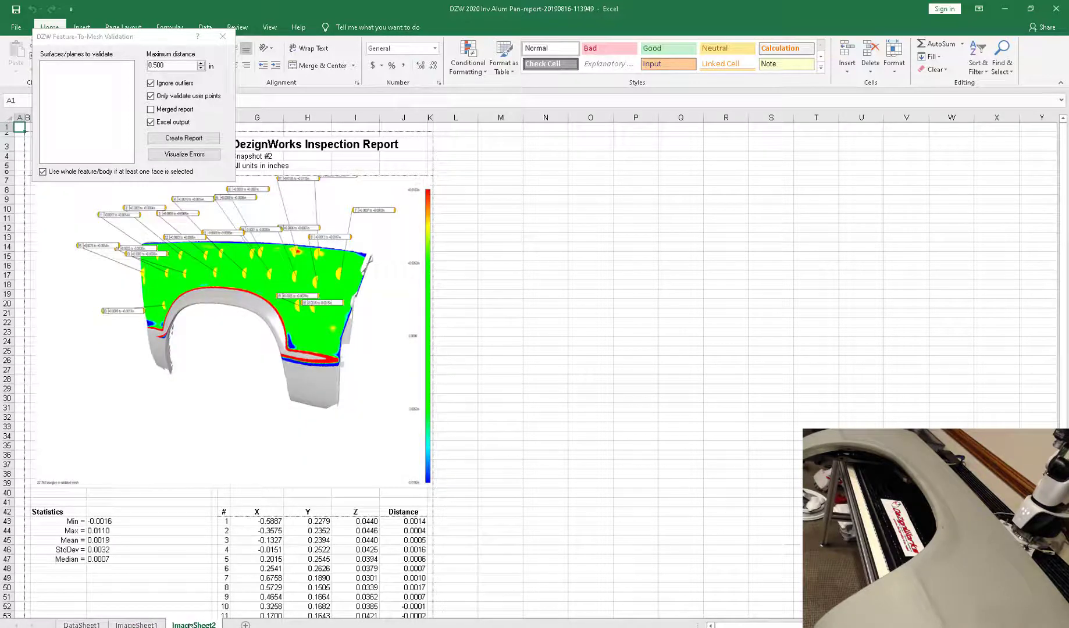
# Close the inspection report and the feature-to-mesh validation dialog to return to the fender model.
pyautogui.click(1059, 16)
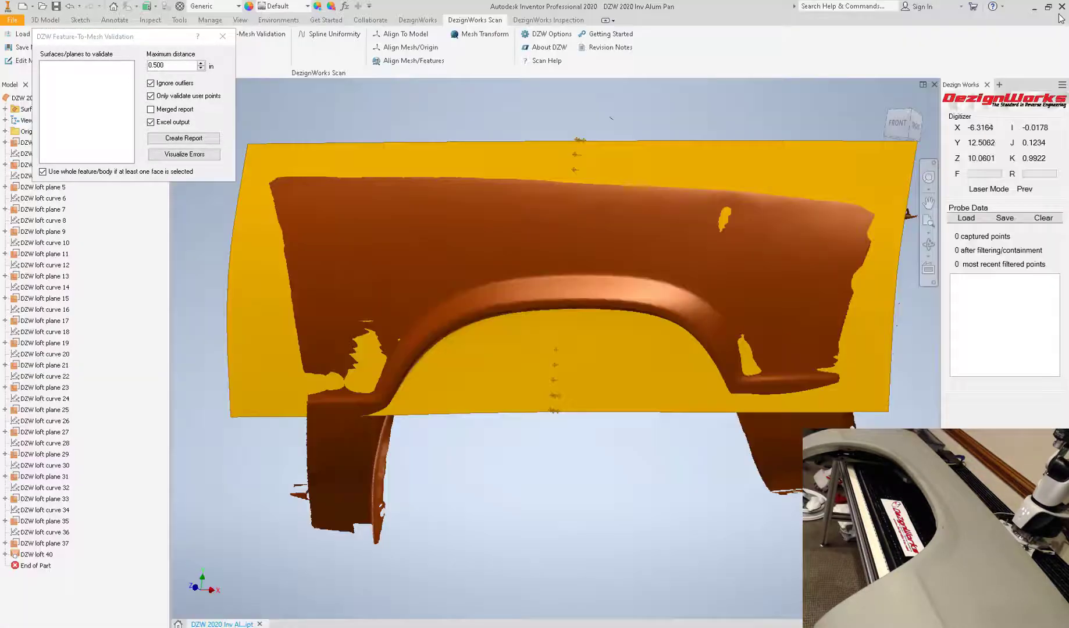
pyautogui.click(222, 36)
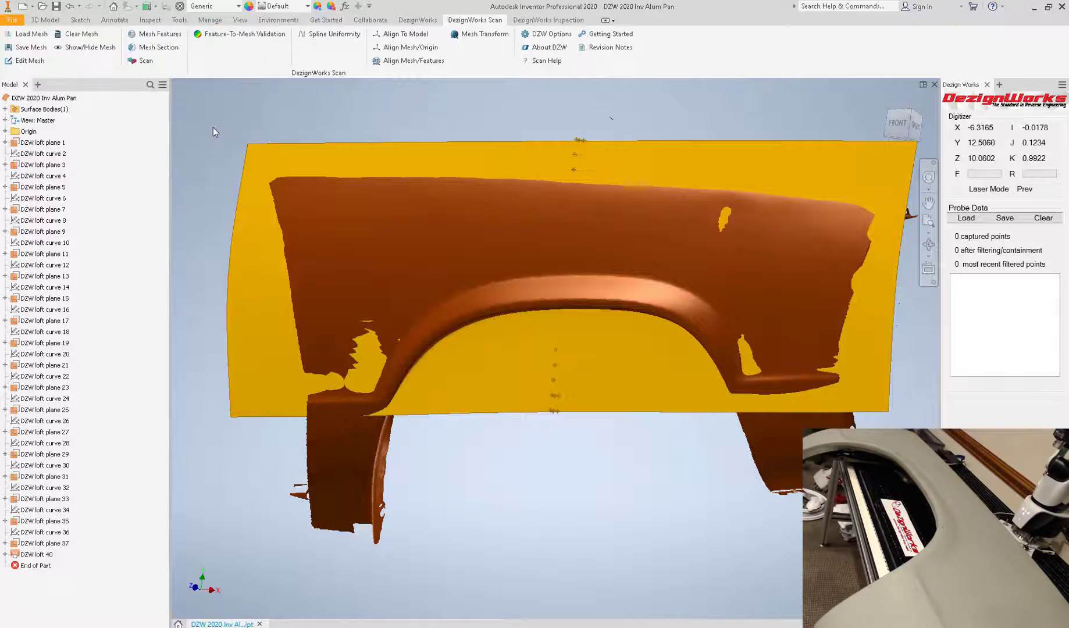
pyautogui.moveTo(508, 421); pyautogui.dragTo(484, 415, button='middle')
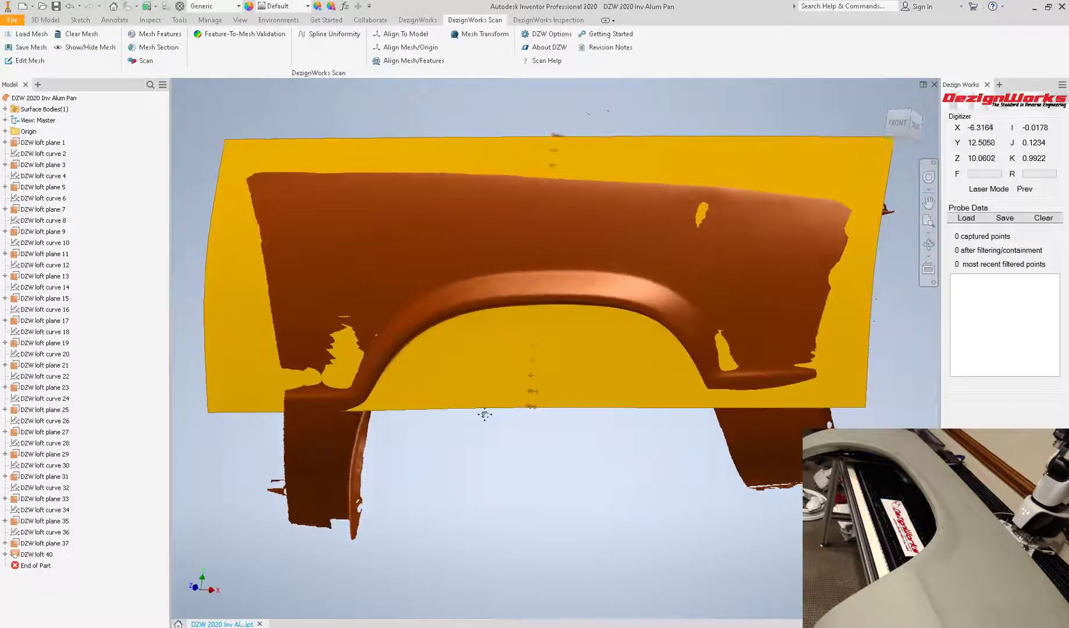